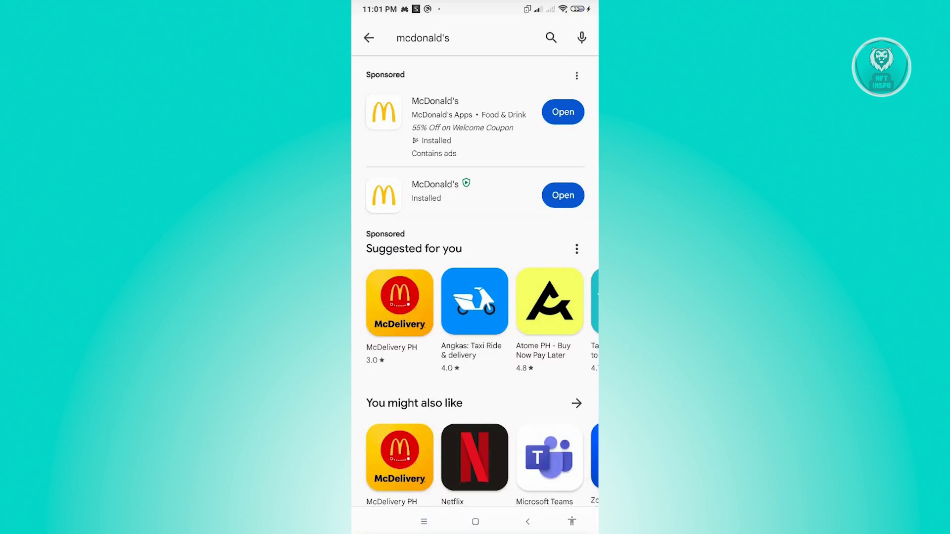
Return Home, swipe to the McDonald's page and long-press its icon for Share / App info / Uninstall.
left_click(476, 522)
left_click_drag(549, 297, 401, 298)
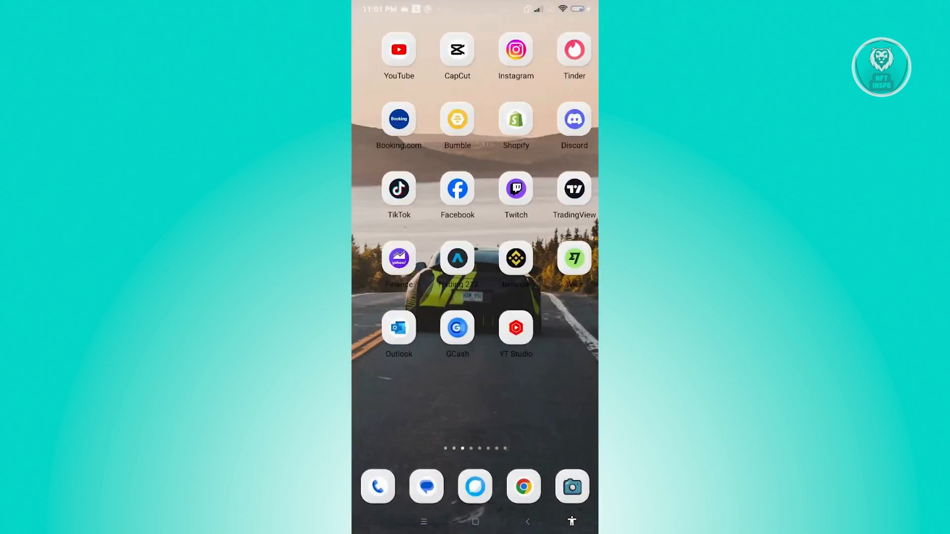
left_click_drag(549, 297, 401, 297)
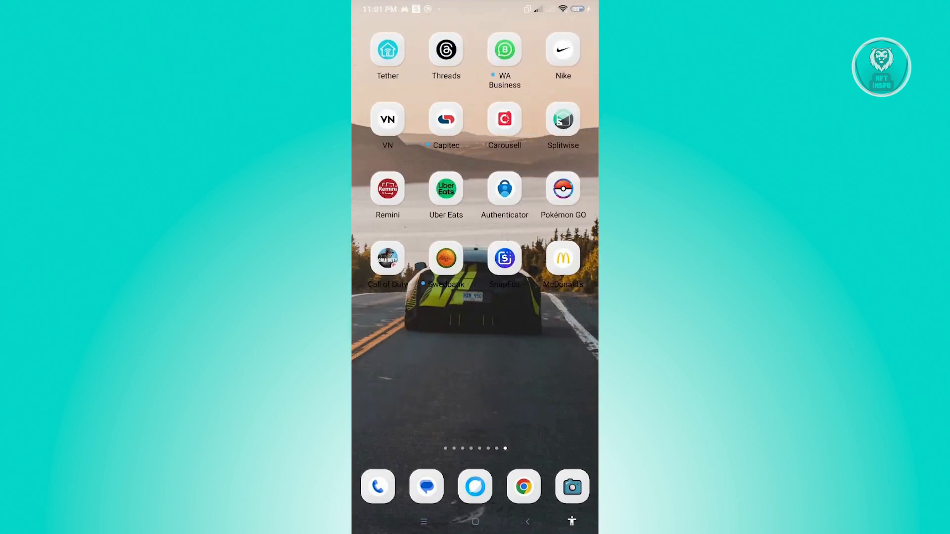
left_click(563, 258)
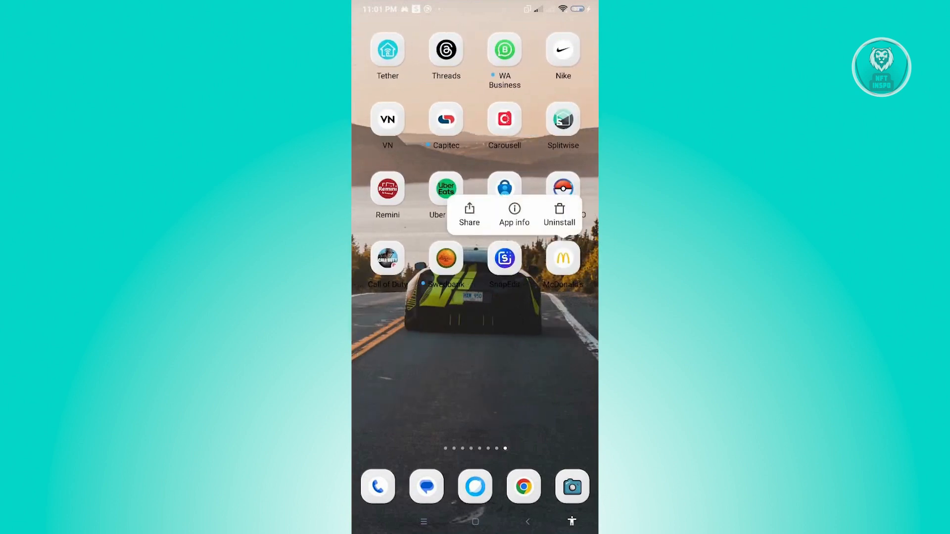
From App info, choose Clear data > Clear cache and confirm with OK, keeping other data.
left_click(515, 215)
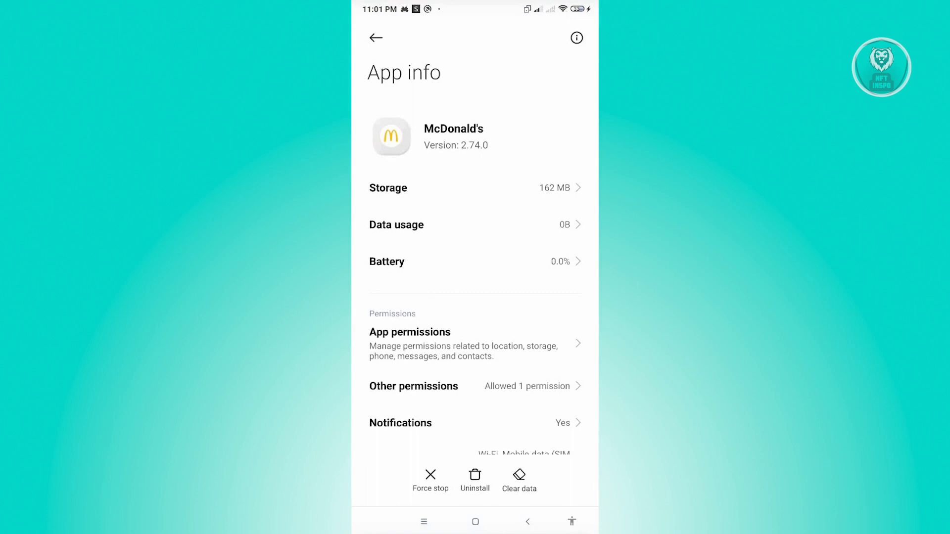
left_click(519, 480)
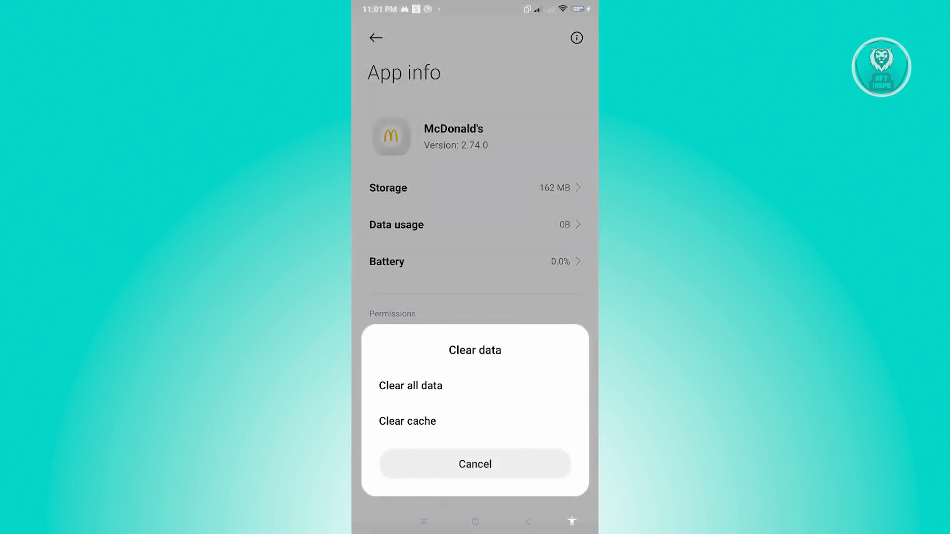
left_click(408, 421)
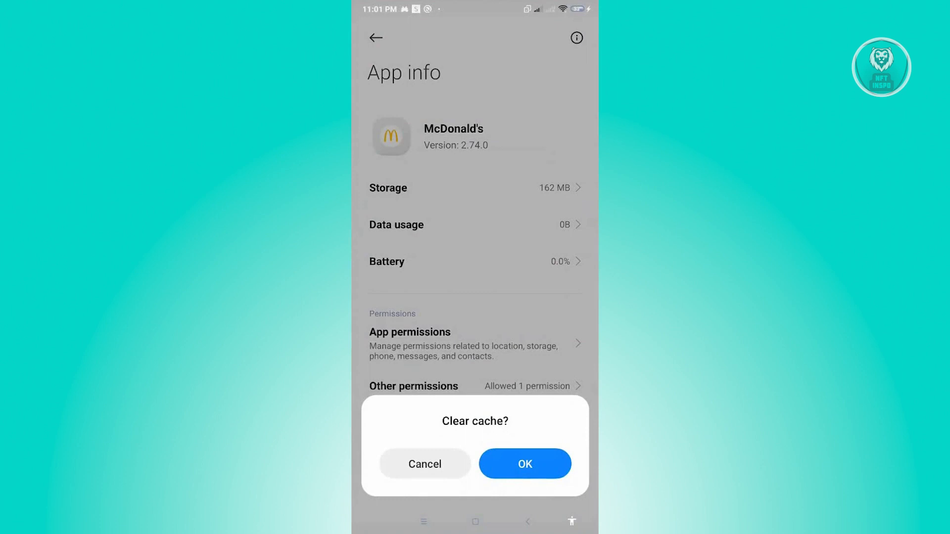
left_click(525, 464)
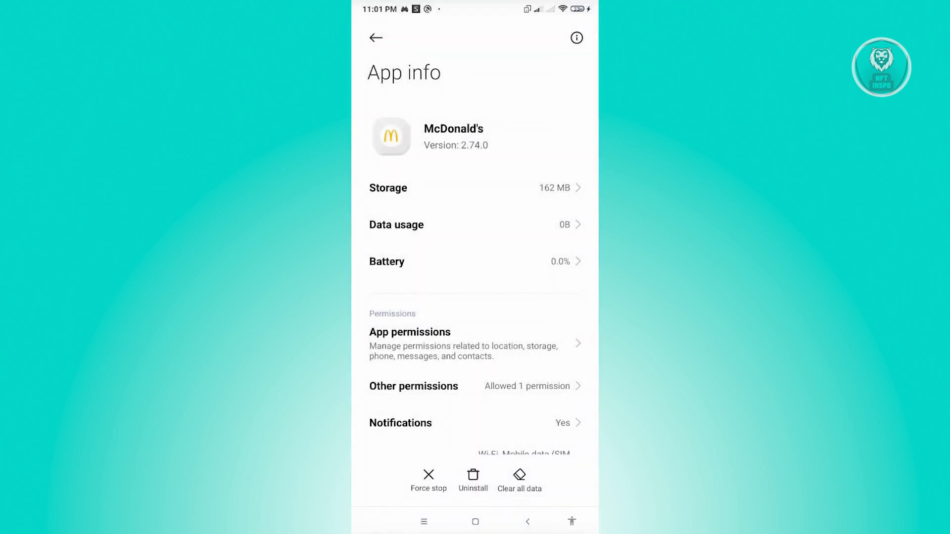